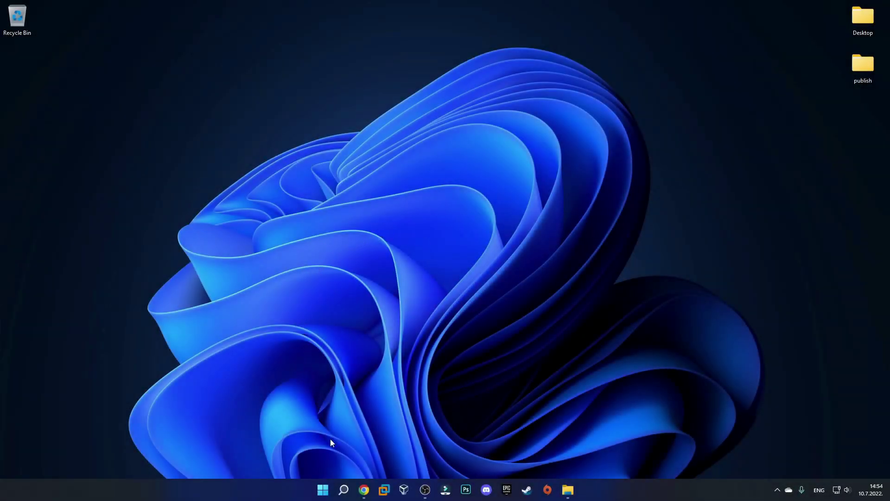
Download PinBox_hb_r0.2.3.7z and Pinbox_server_r0.2.3_test1.7z from the r0.2.3 Test build 1 assets.
left_click(365, 493)
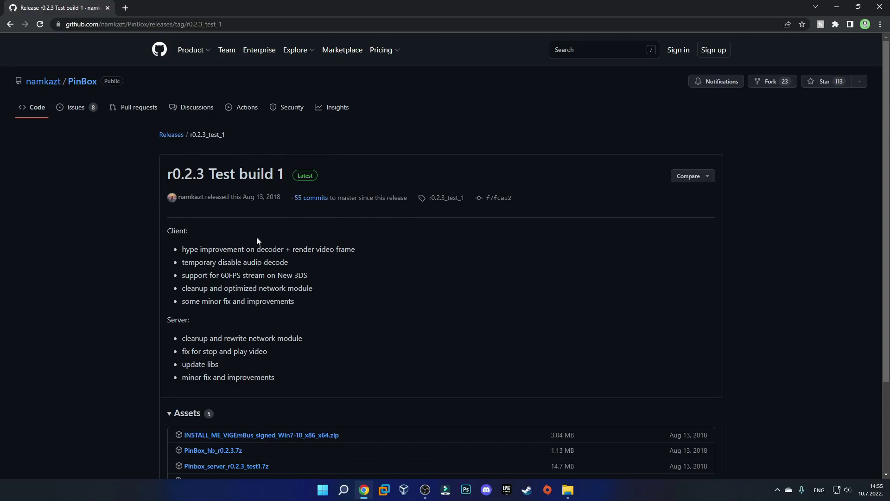
scroll(325, 286, "down", 2)
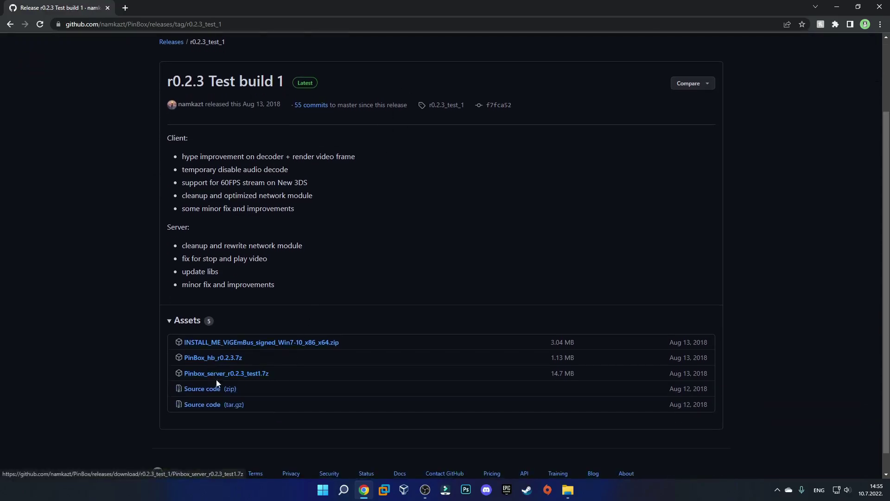
left_click(211, 360)
left_click(217, 375)
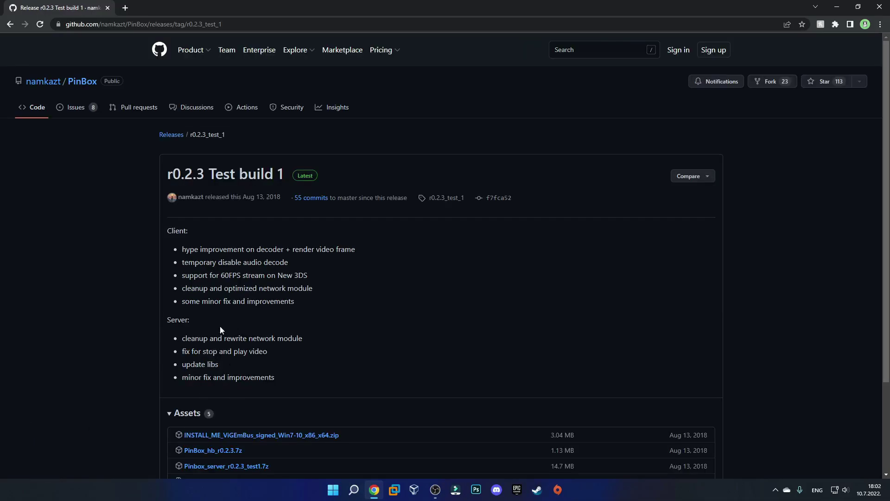
Go to the PinBox repository main page and scroll down to its README requirements.
left_click(81, 82)
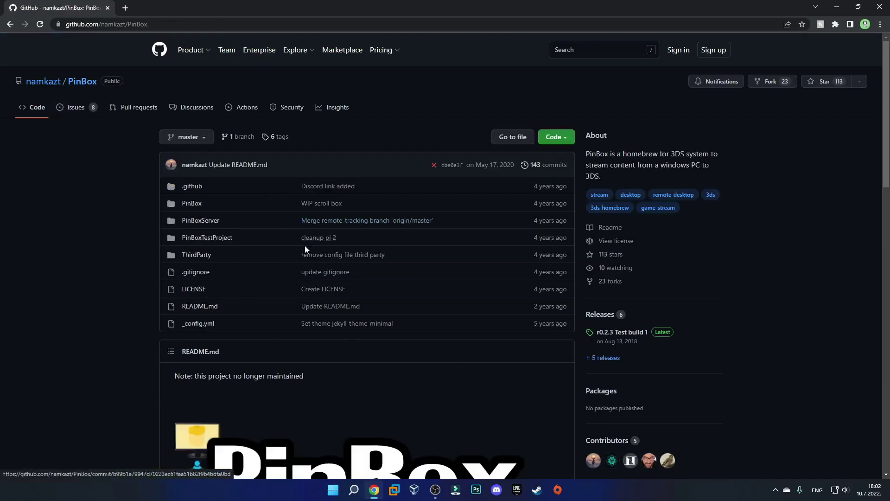
scroll(260, 251, "down", 10)
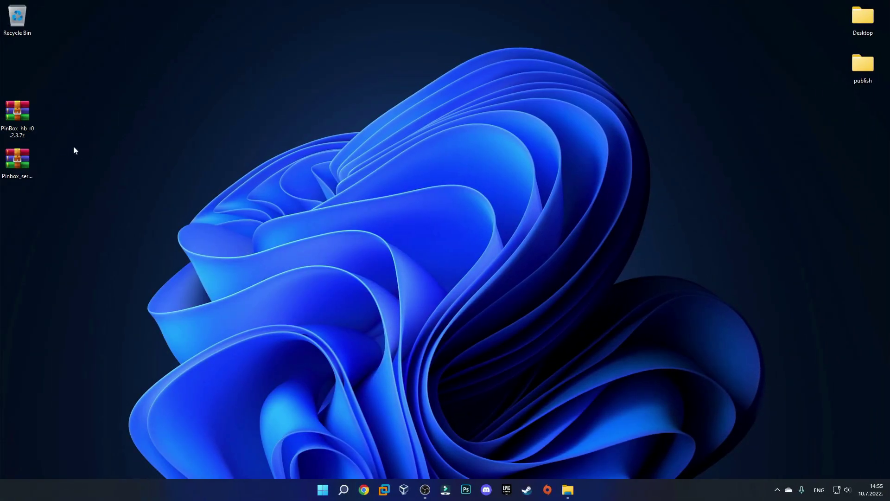
Copy the five files from PinBox_hb_r0.2.3.7z into G:\3ds, then close WinRAR and Explorer.
double_click(19, 113)
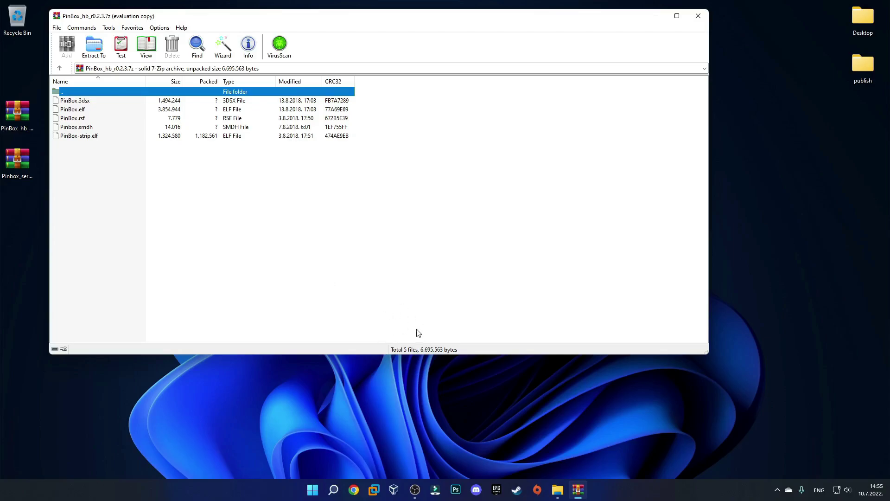
key("alt+Tab")
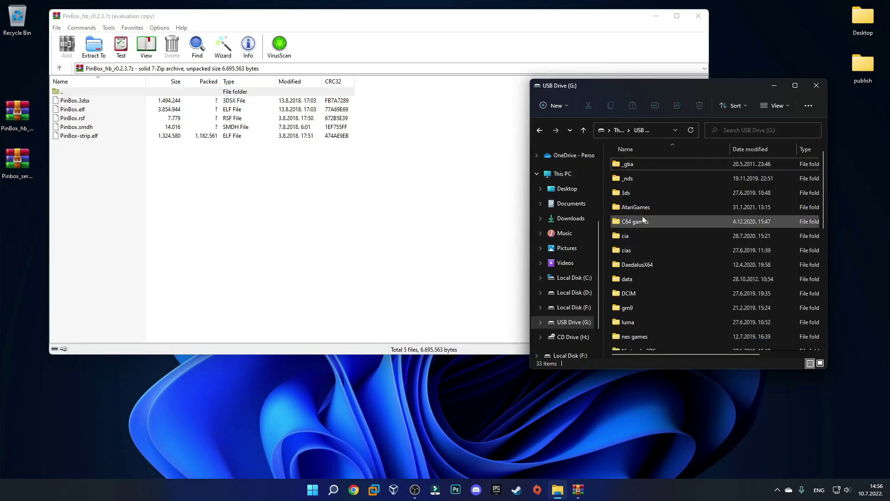
double_click(635, 192)
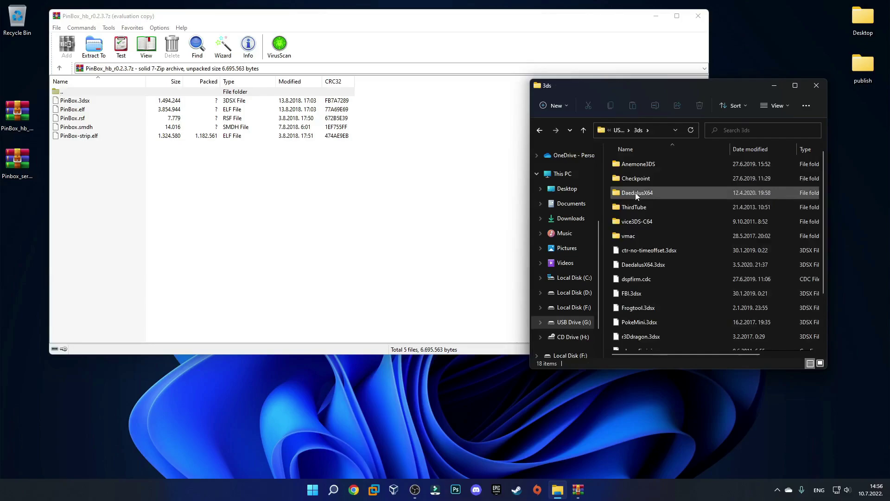
left_click(99, 182)
left_click_drag(99, 182, 788, 287)
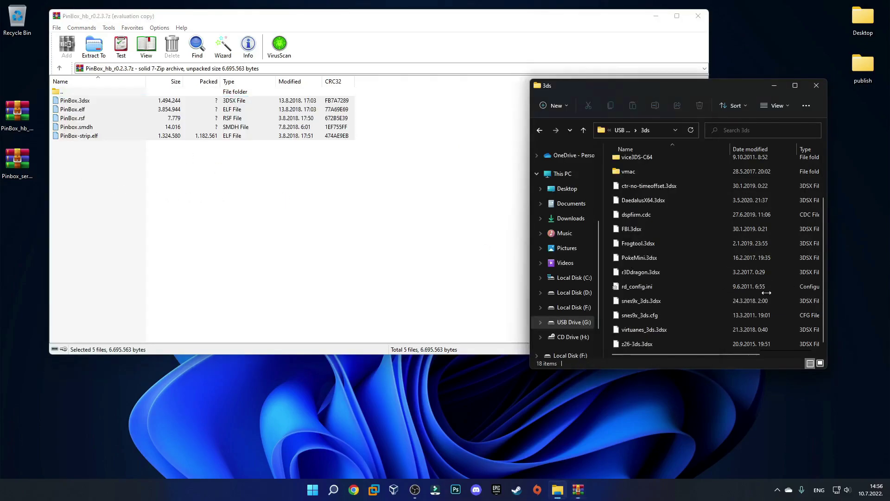
left_click(698, 15)
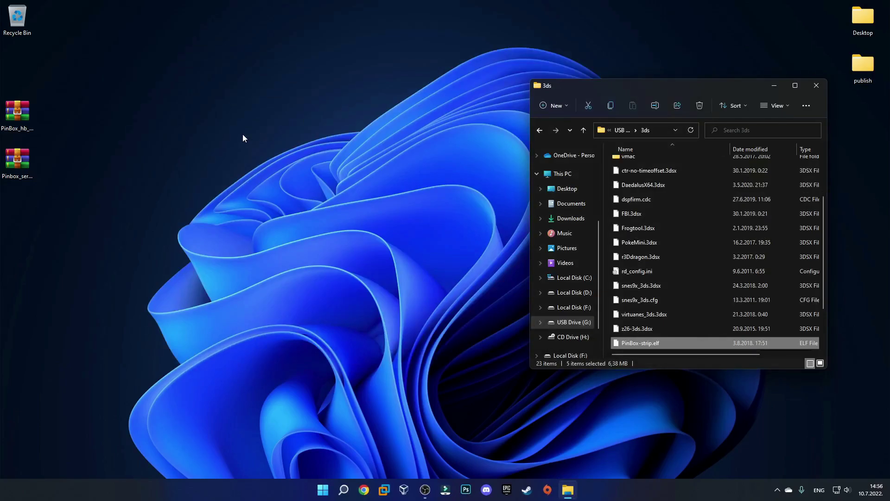
key("alt+F4")
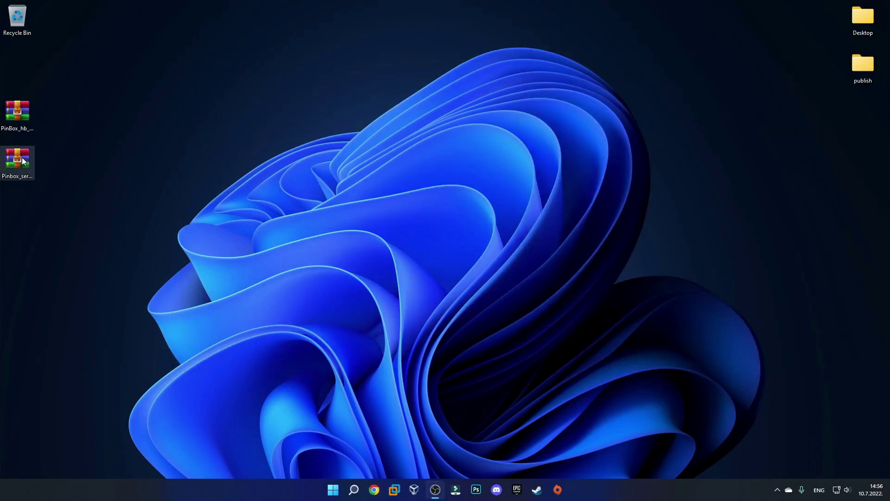
Open the server archive and create a new desktop folder named Pinbox.
double_click(17, 159)
right_click(13, 211)
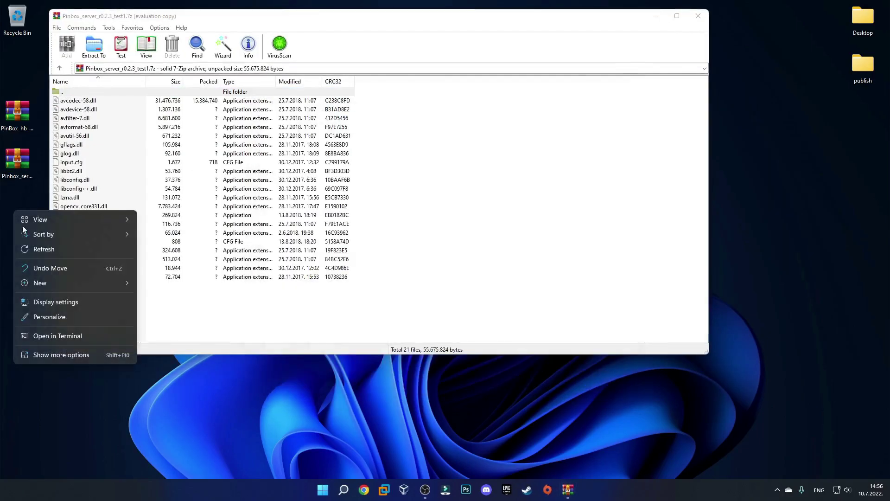
mouse_move(80, 287)
left_click(154, 286)
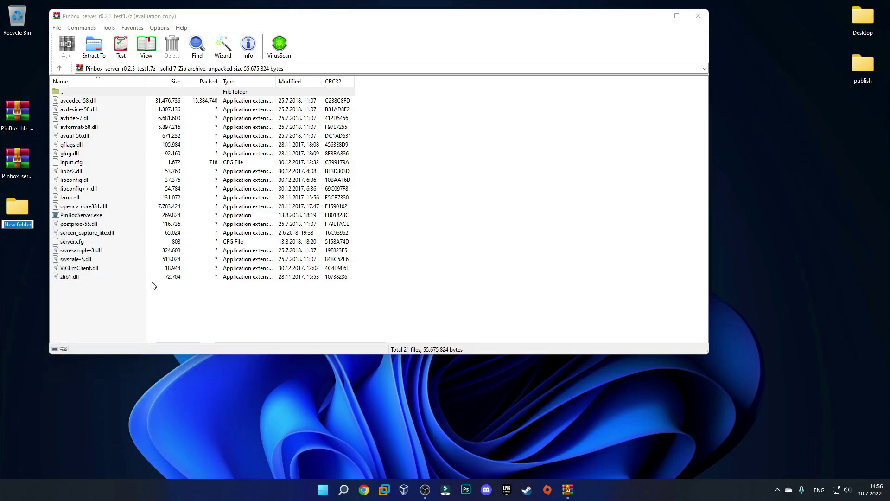
key("BackSpace")
type("Pinbox")
key("Return")
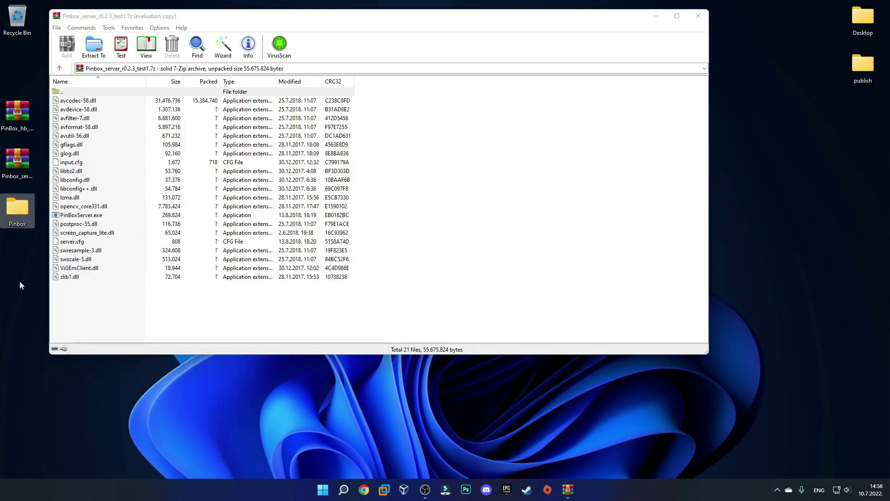
Extract the 21 server files into Pinbox, delete both archives and empty the Recycle Bin.
left_click_drag(107, 319, 21, 213)
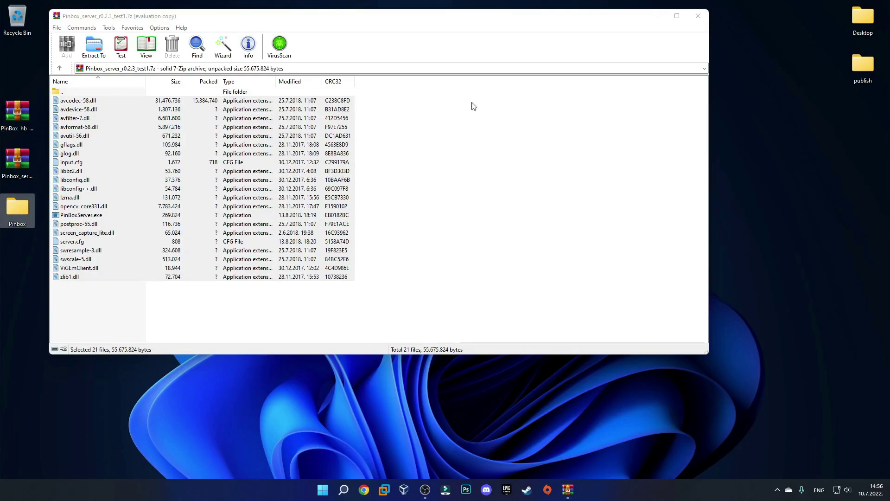
left_click(698, 16)
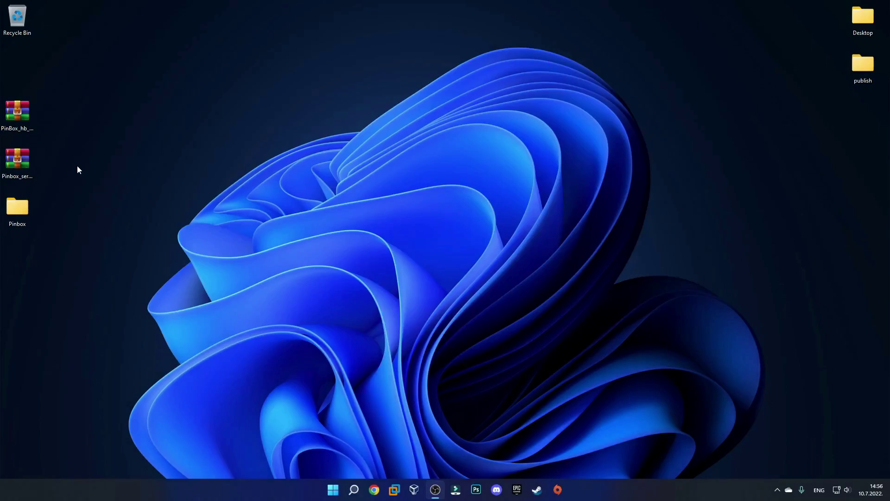
left_click_drag(77, 166, 24, 16)
right_click(24, 15)
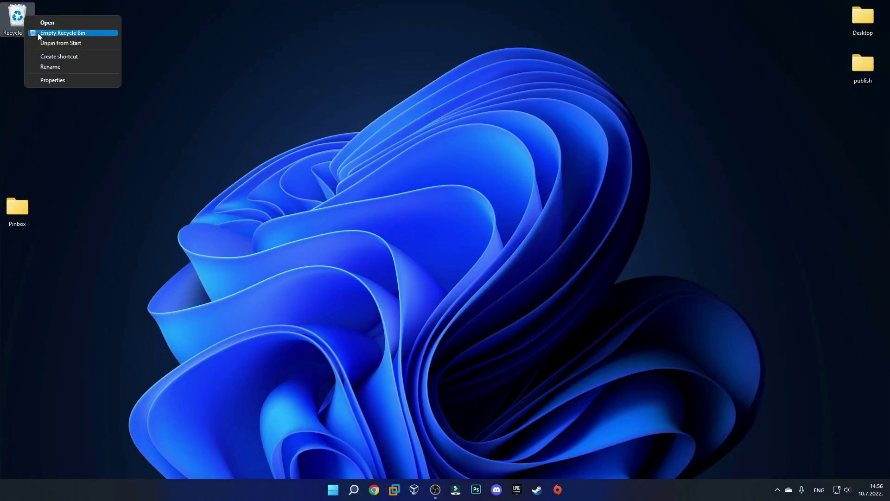
left_click(37, 32)
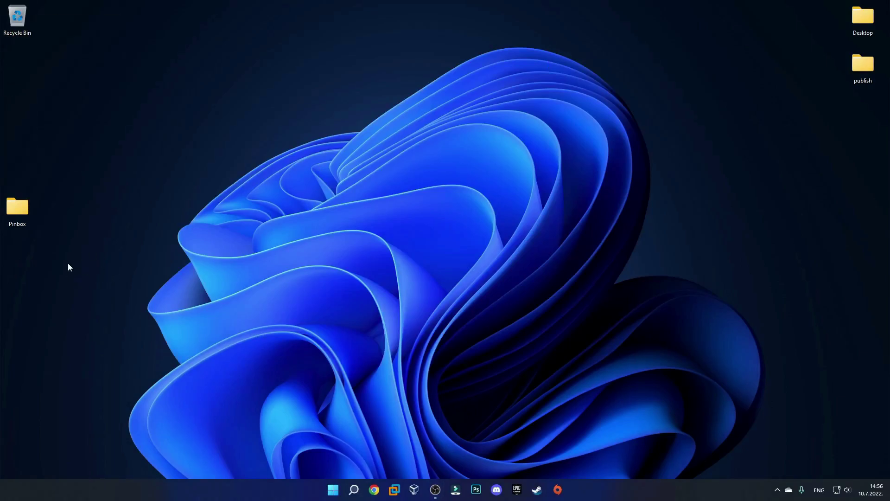
Open server.cfg from the Pinbox folder in Notepad.
double_click(18, 206)
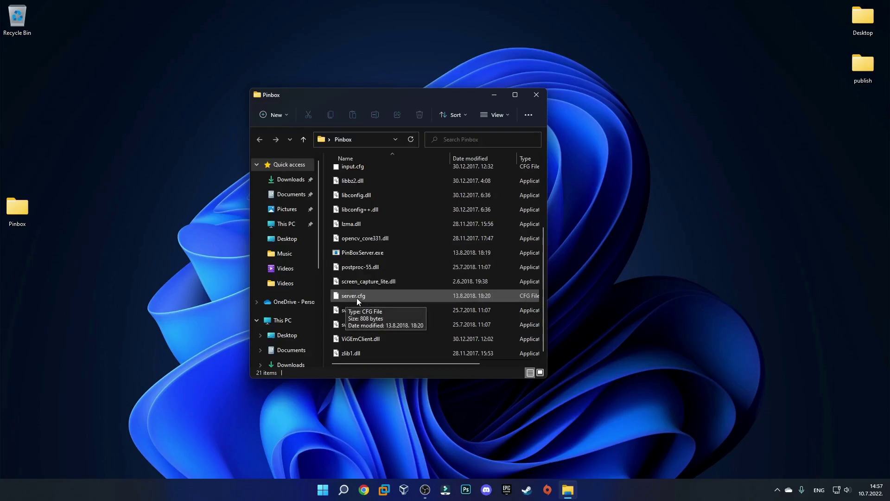
double_click(357, 297)
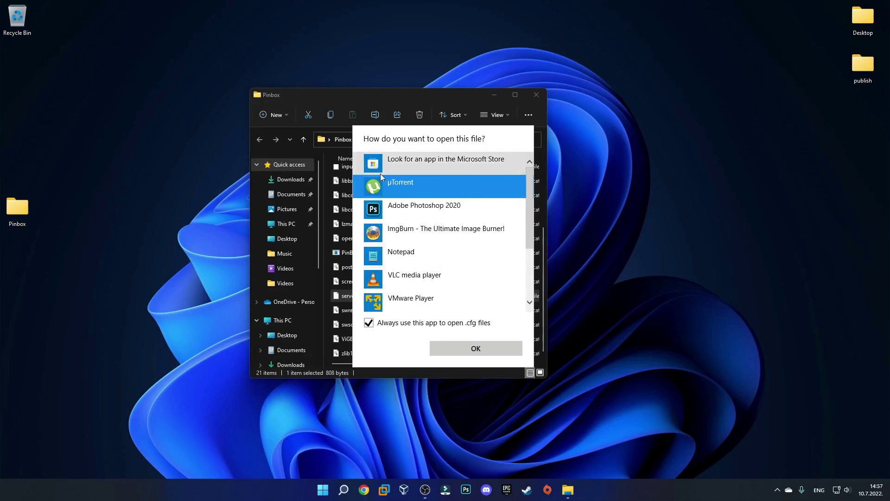
left_click(402, 252)
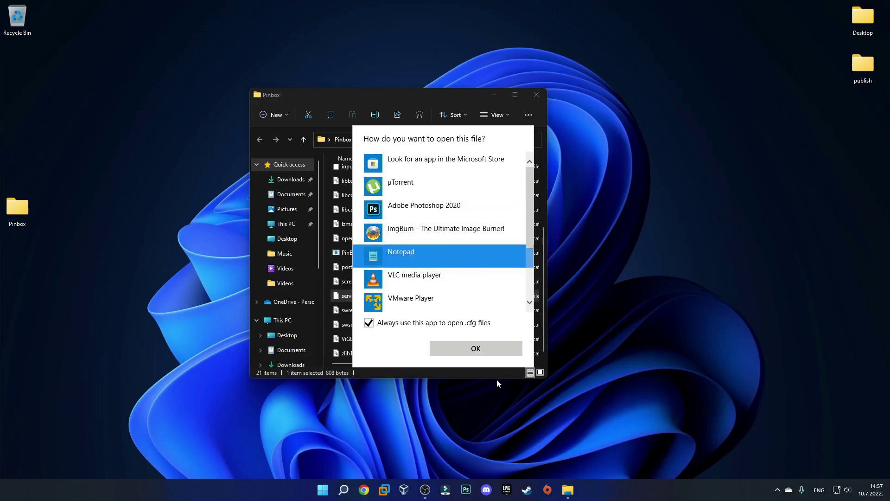
left_click(477, 349)
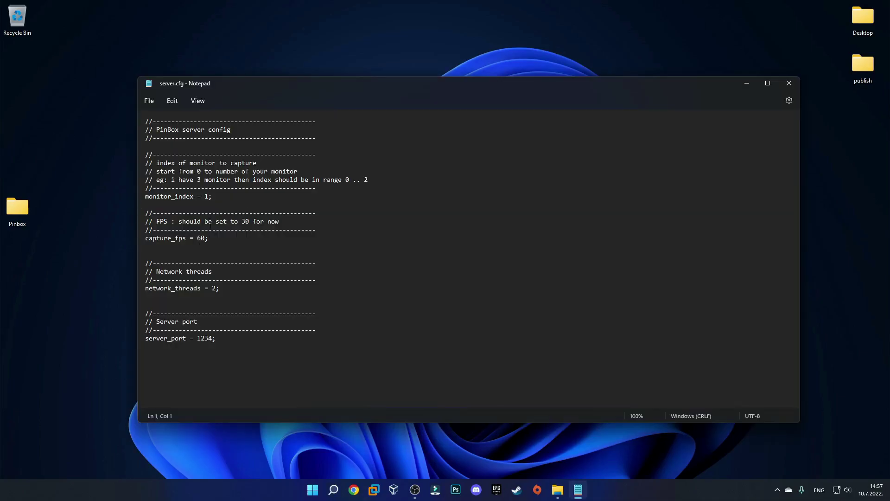
Change monitor_index from 1 to 0 and capture_fps from 60 to 30, save, and close Notepad.
left_click(208, 196)
key("BackSpace")
type("0")
key("BackSpace")
key("BackSpace")
type("30")
left_click(148, 103)
left_click(166, 166)
left_click(788, 83)
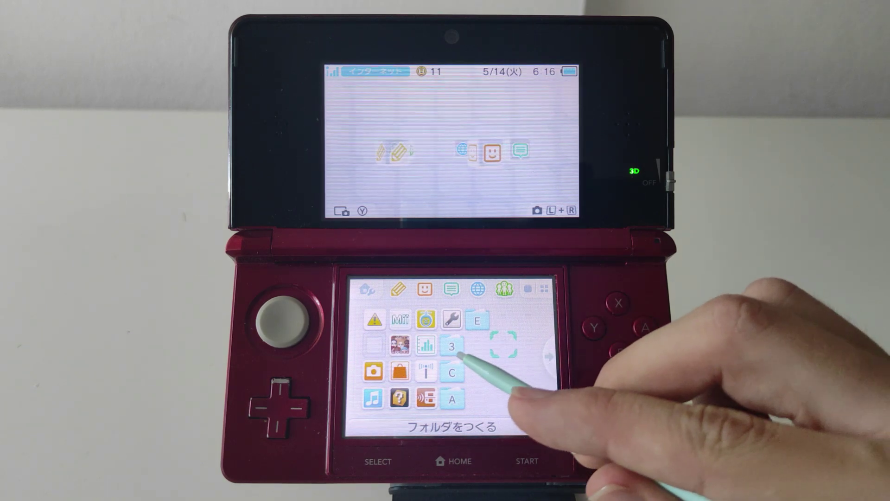
On the 3DS, open the CFW folder, start Homebrew Launcher and launch PinBox from its list.
left_click(452, 372)
left_click(452, 373)
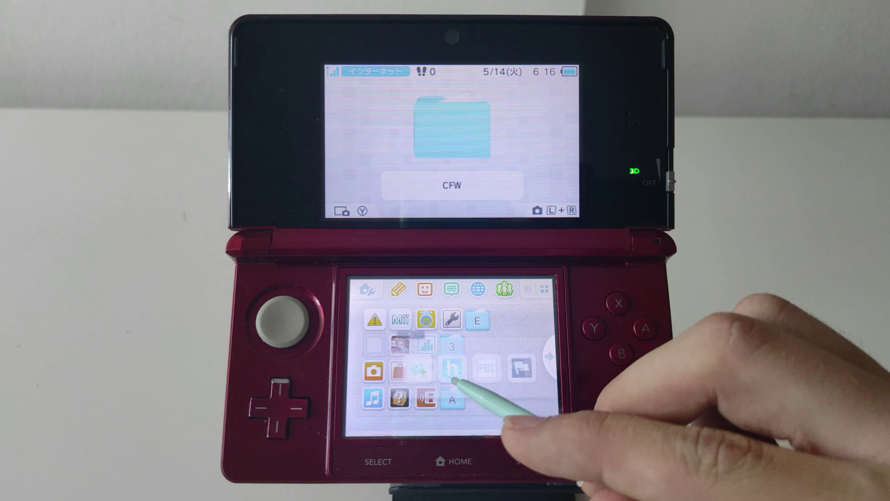
left_click(455, 374)
left_click(455, 373)
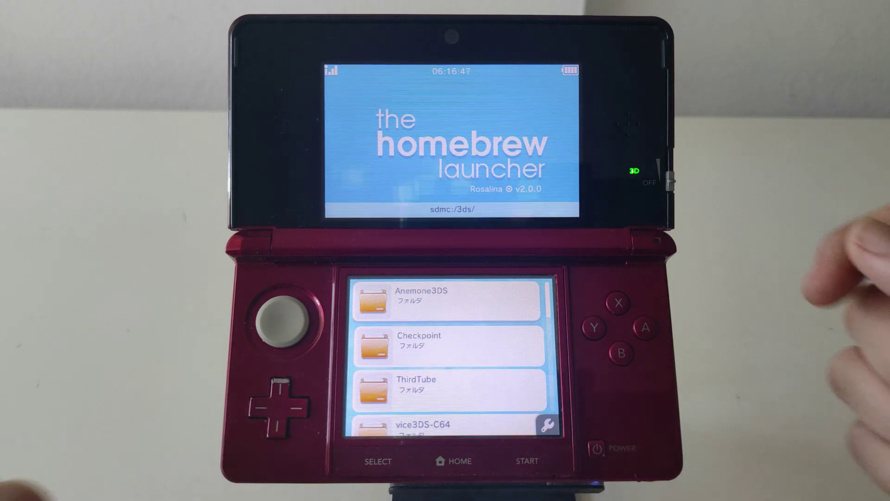
key("Down")
key("Down")
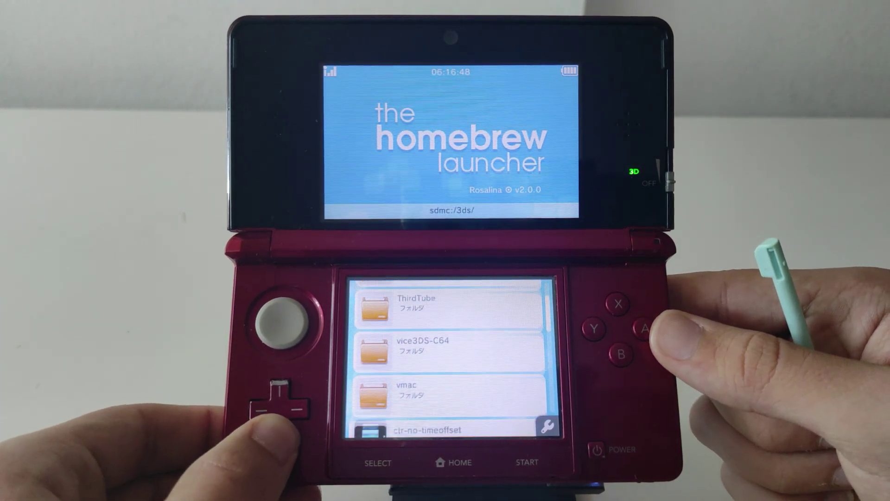
key("Down")
key("Down")
key("Down")
key("Down")
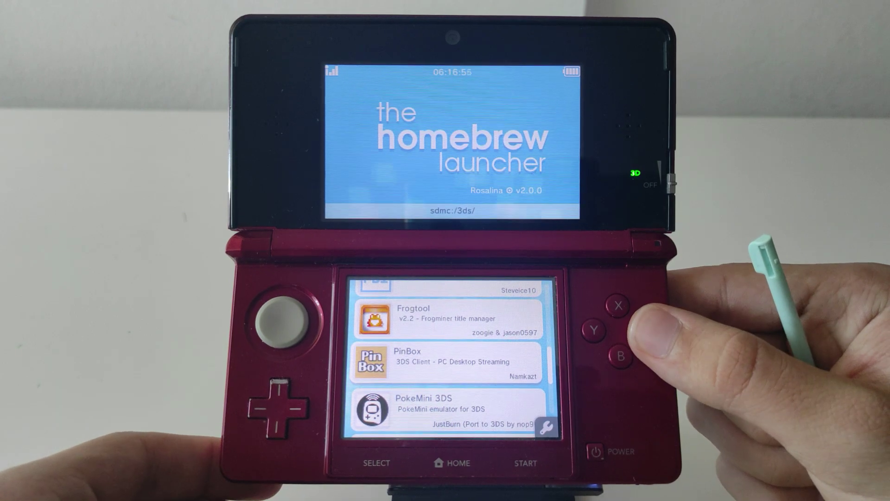
key("a")
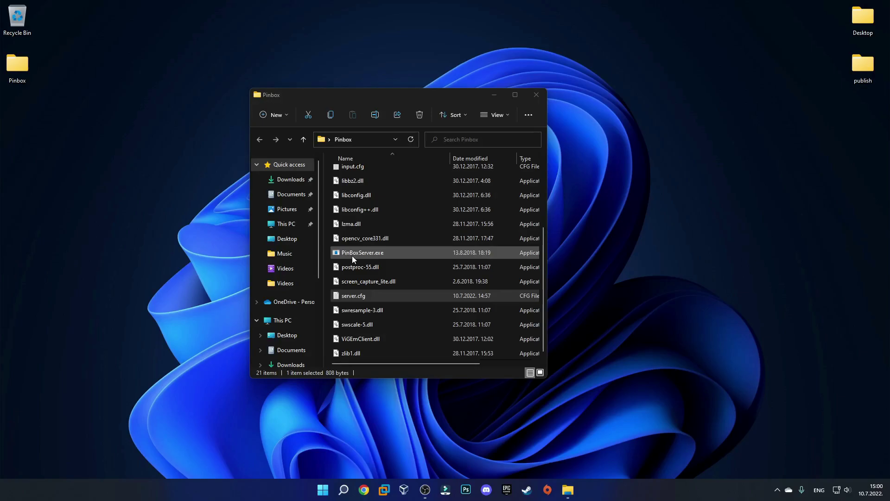
Run PinBoxServer.exe and allow it through Windows Defender Firewall.
double_click(379, 252)
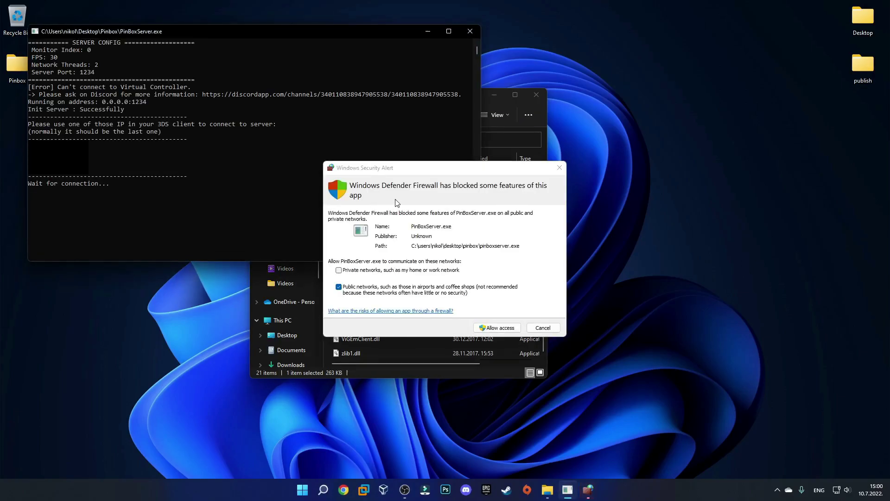
left_click(488, 328)
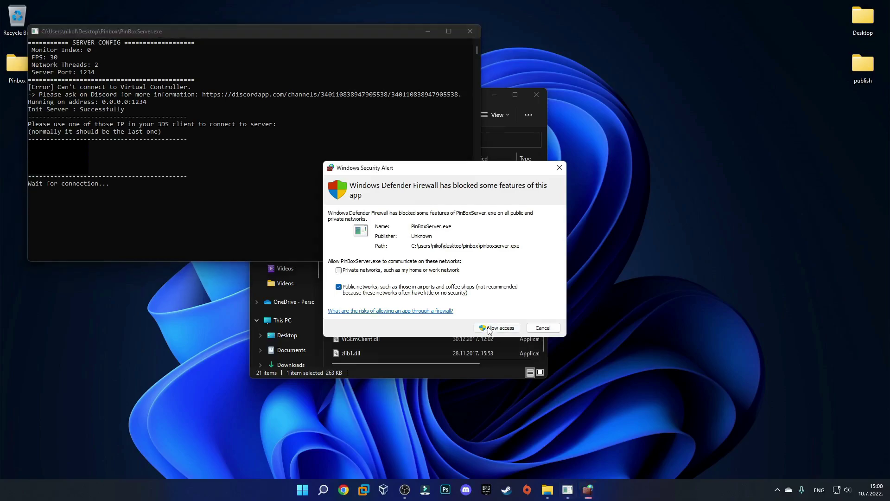
left_click(489, 327)
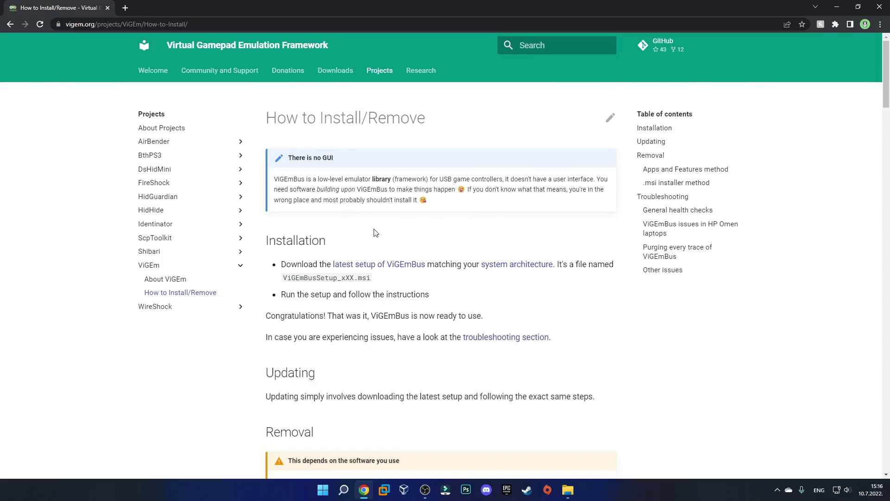
Download ViGEmBus_1.18.367_x64_x86.exe from the latest ViGEmBus release assets.
left_click(381, 269)
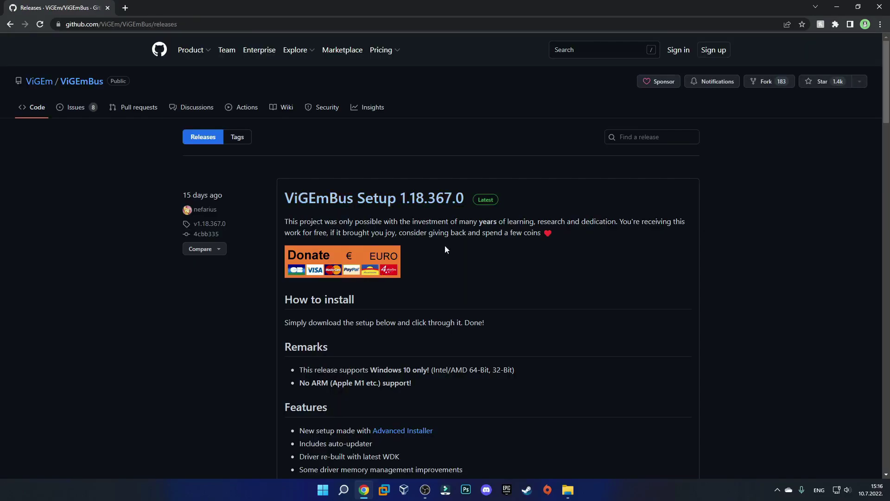
scroll(392, 251, "down", 5)
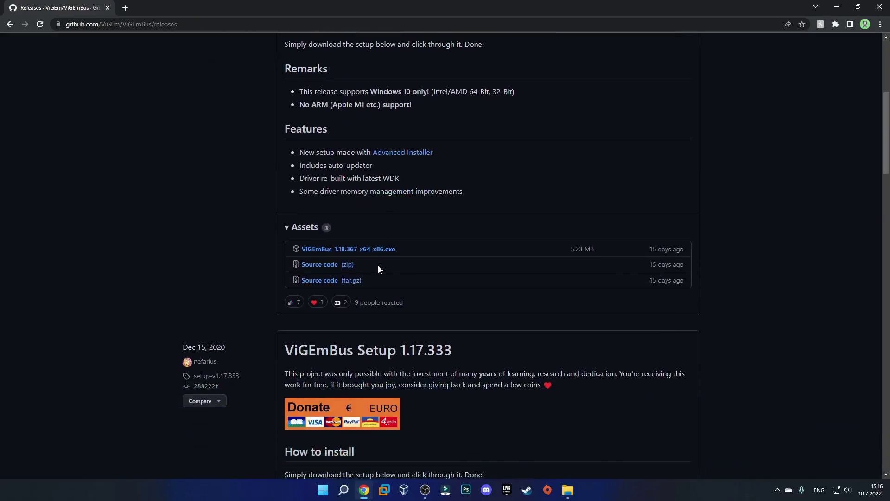
left_click(341, 250)
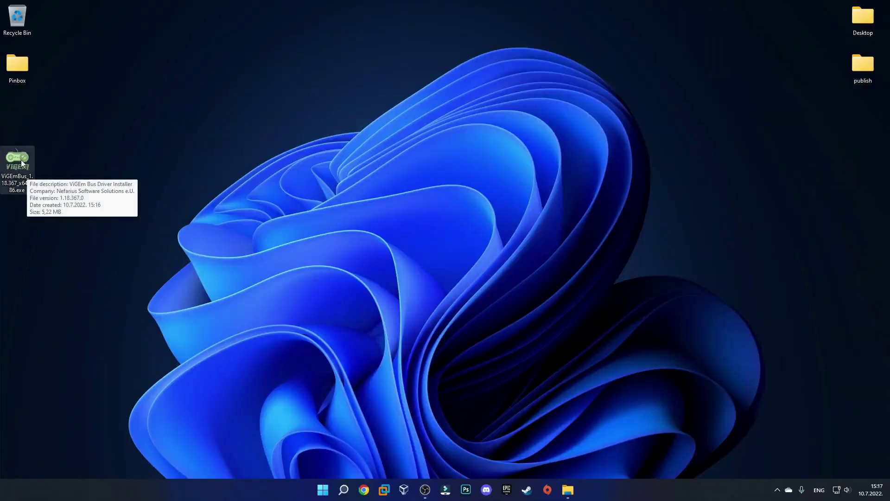
Install the ViGEm Bus Driver with default settings after accepting the license, then confirm the restart.
double_click(21, 159)
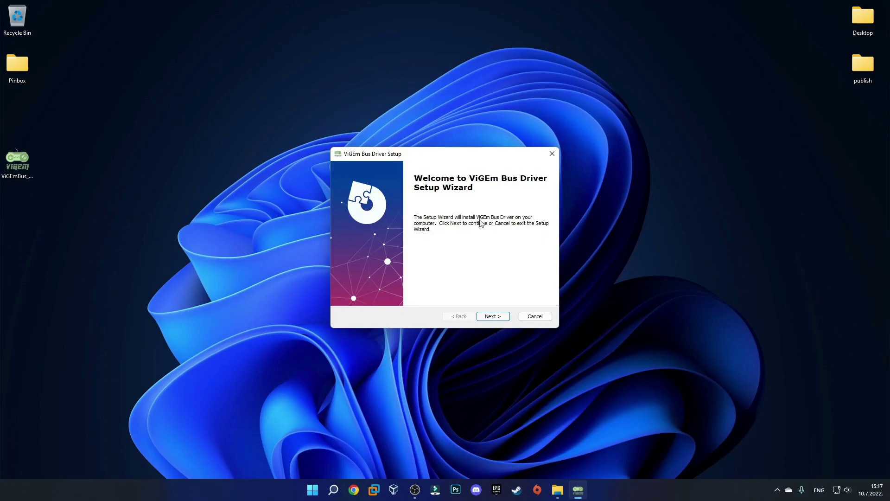
left_click(497, 316)
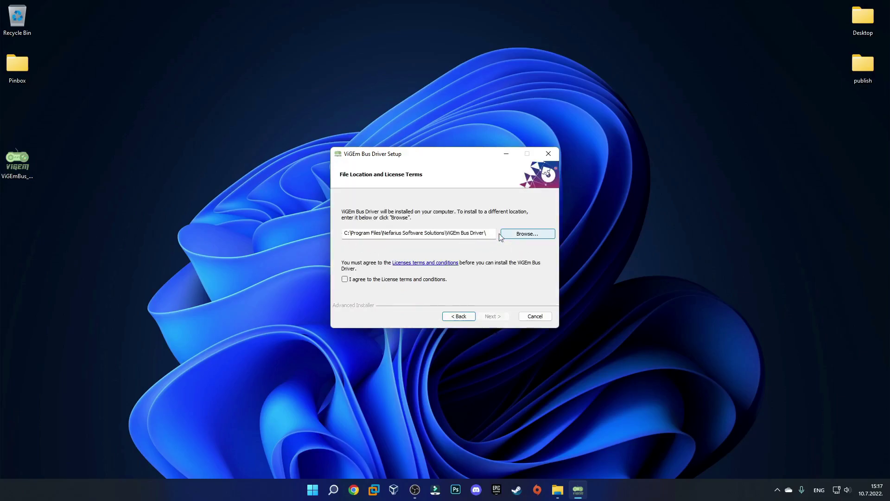
left_click(345, 279)
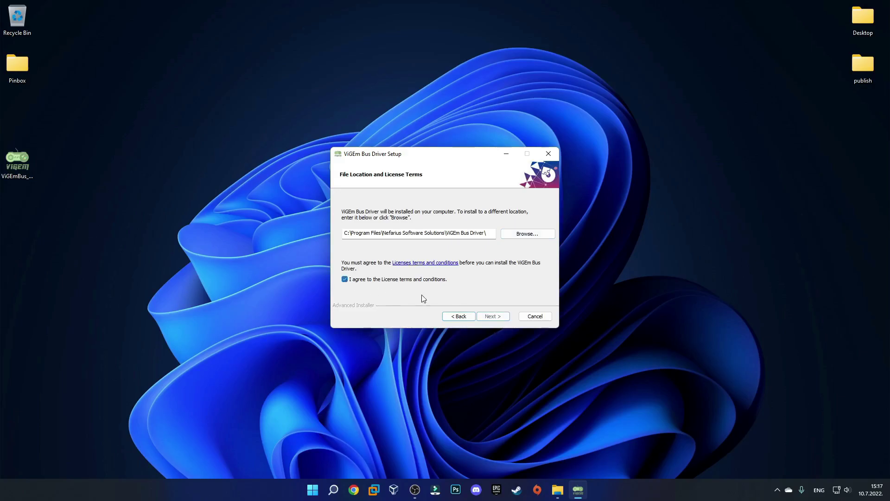
left_click(492, 317)
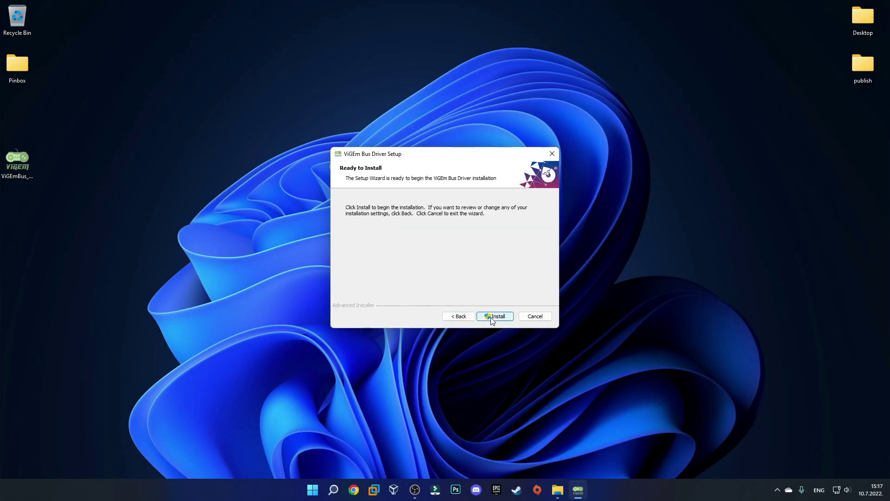
left_click(492, 316)
left_click(491, 318)
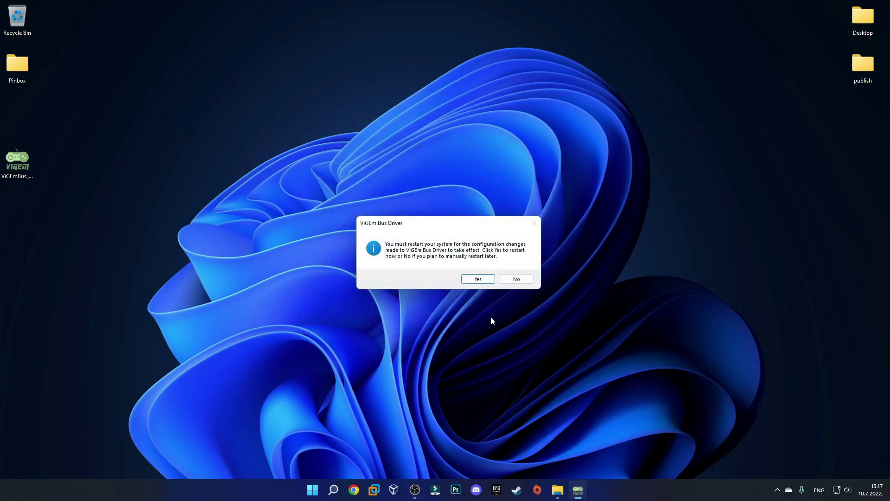
left_click(475, 280)
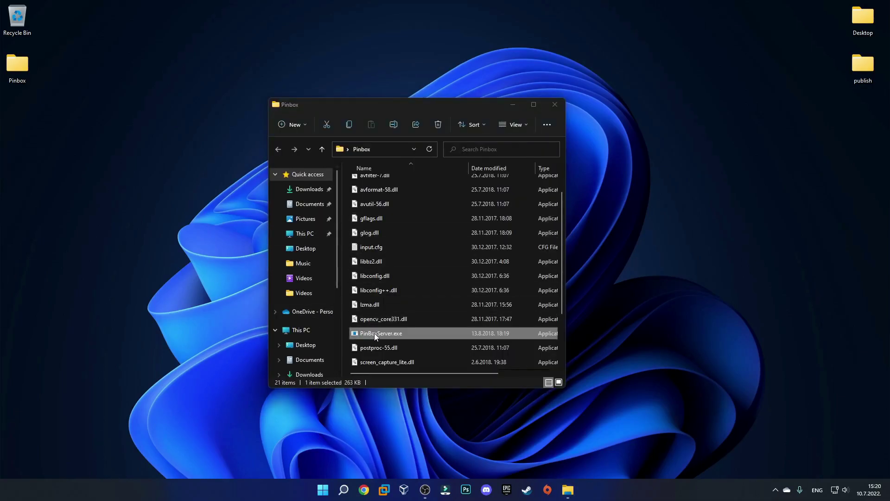
Launch PinBoxServer.exe from the Pinbox folder again.
double_click(388, 334)
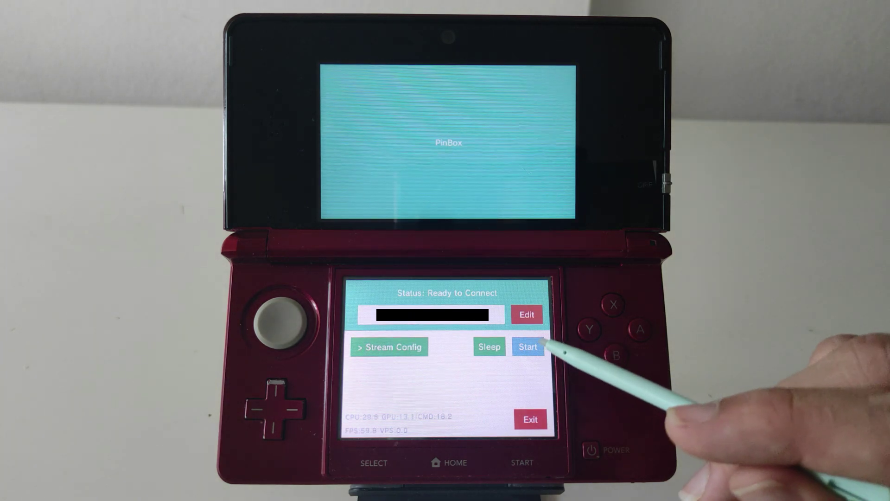
Start PinBox streaming of the PC desktop, then wake the touch screen to check connection status.
left_click(489, 346)
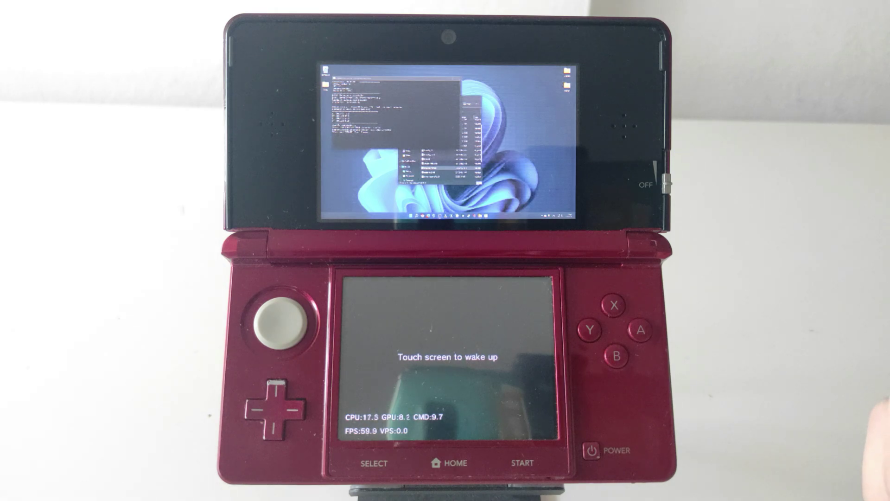
left_click(516, 346)
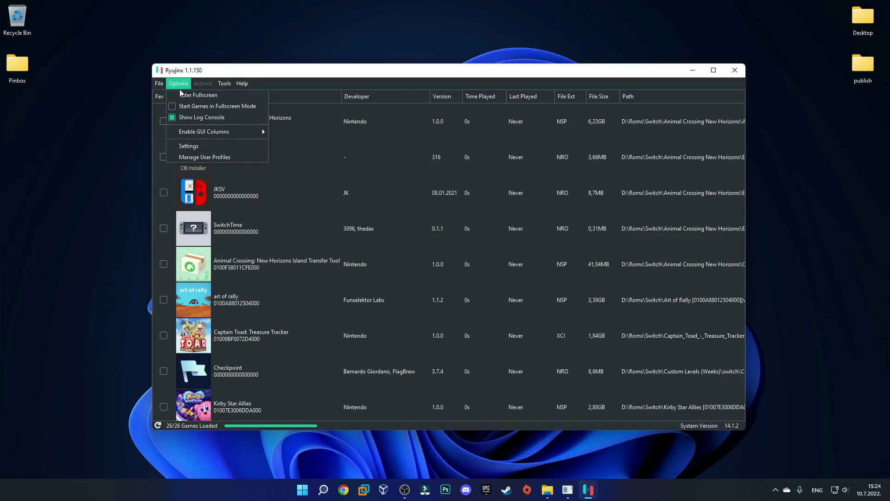
Map Player 1 to the Xbox 360 Controller in Ryujinx's Input settings, save, and close Settings.
left_click(195, 146)
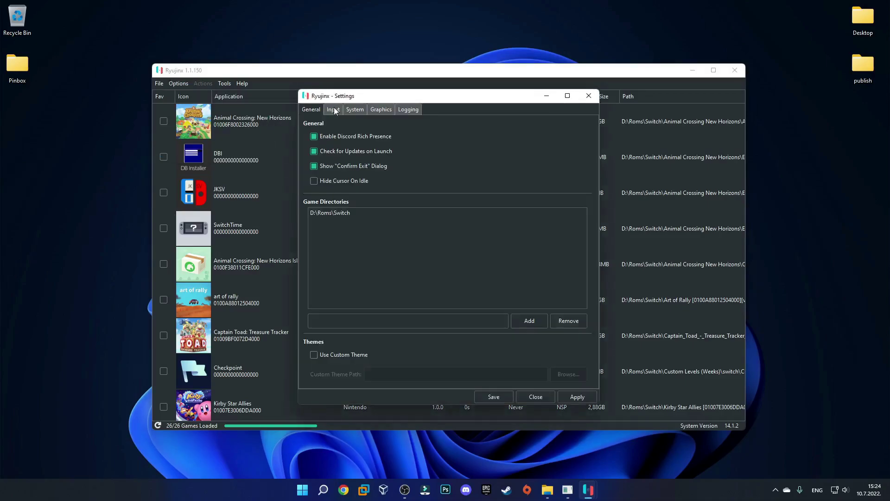
left_click(333, 109)
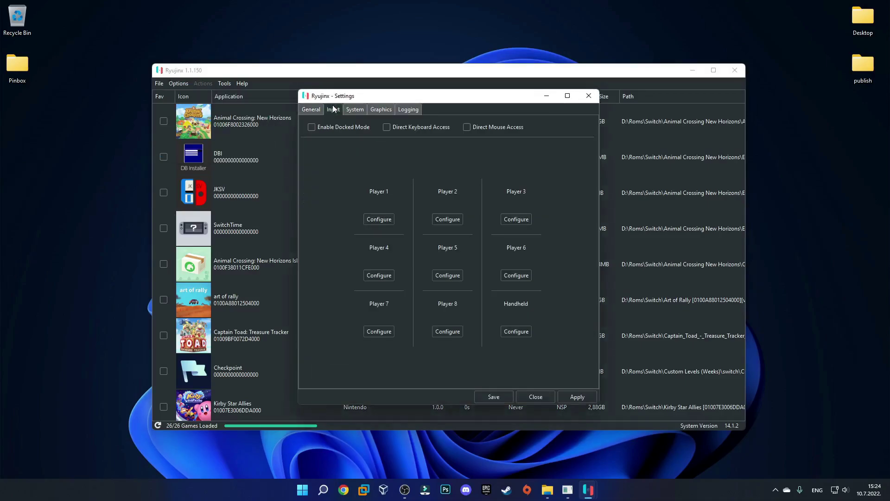
left_click(376, 220)
left_click(241, 98)
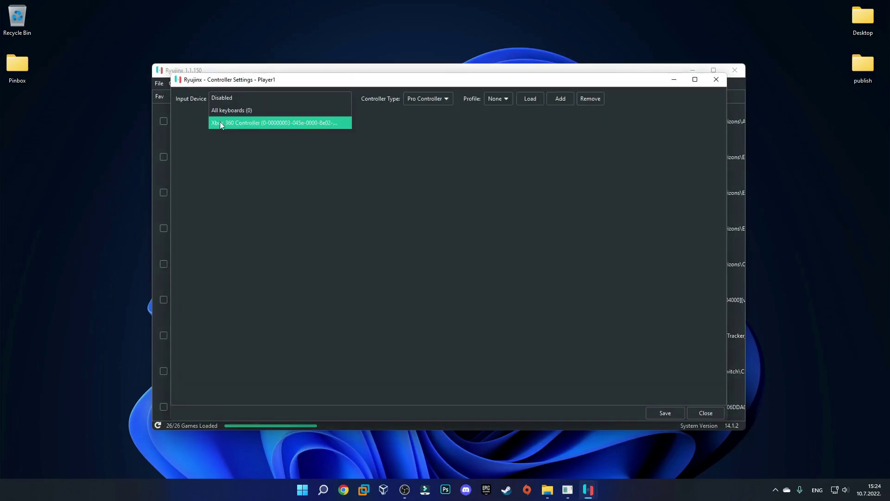
left_click(244, 122)
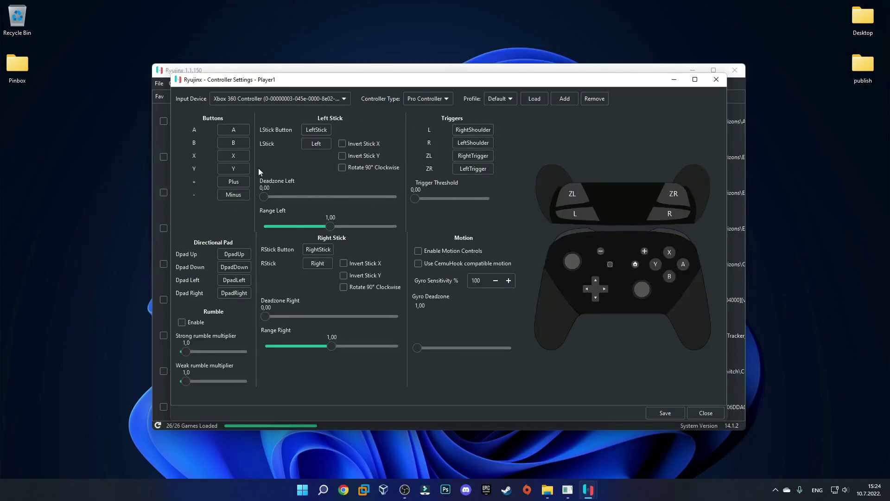
left_click(237, 130)
left_click(666, 412)
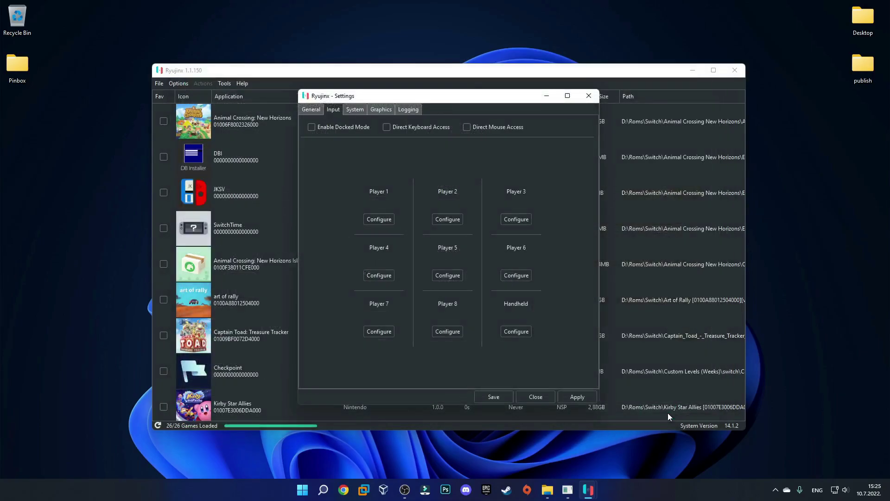
left_click(588, 96)
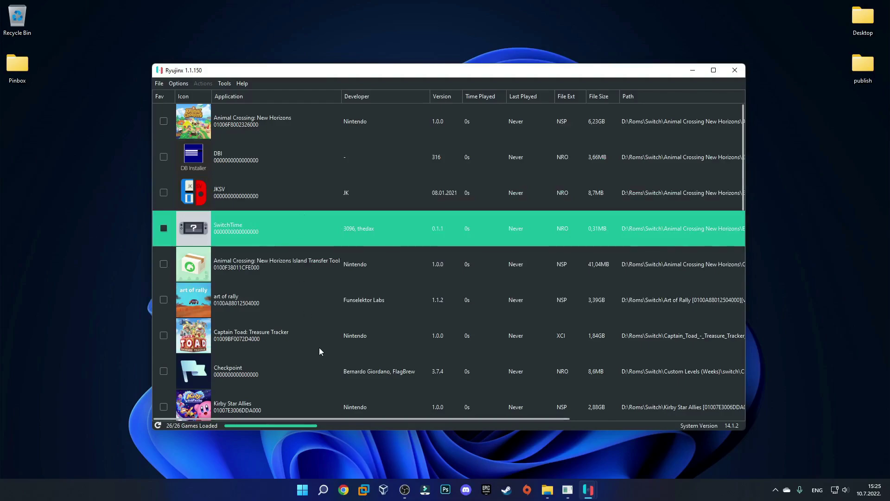
Scroll to Mario Kart 8 Deluxe in the game list, launch it, and enter fullscreen.
left_click(234, 331)
scroll(250, 345, "down", 3)
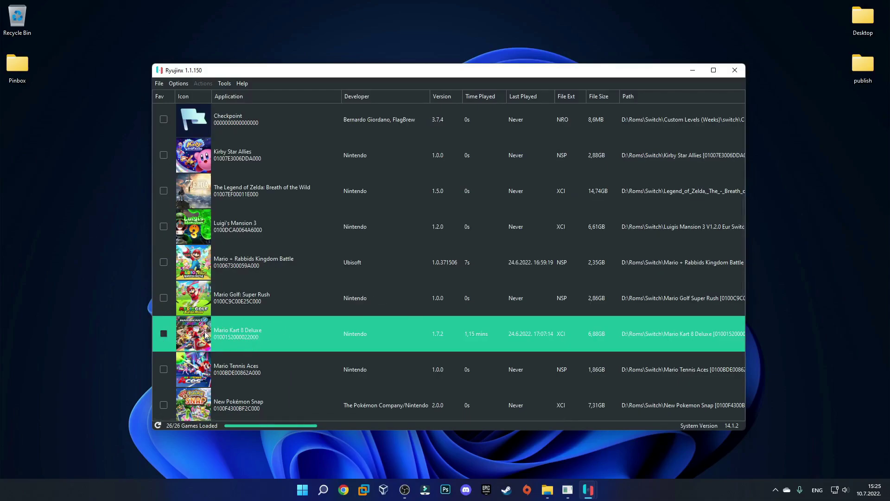
double_click(205, 335)
left_click(178, 83)
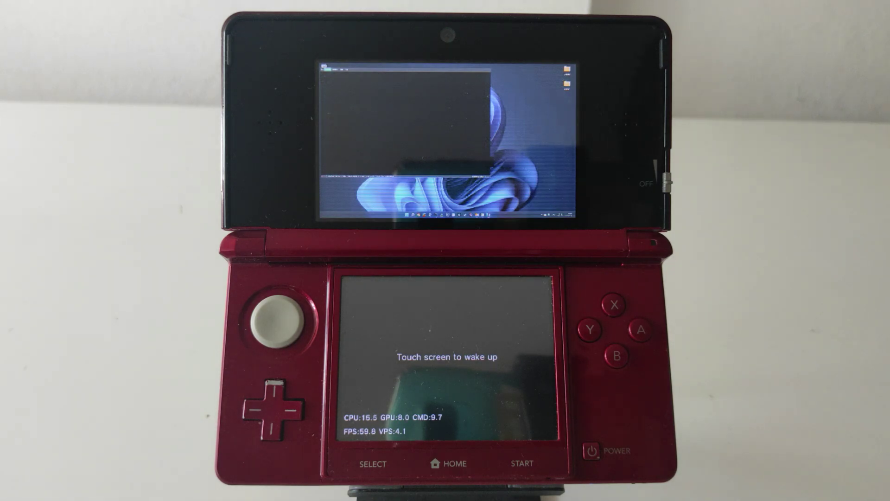
Wake the 3DS touch screen, relaunch PinBox from the Homebrew Launcher, and restart streaming.
left_click(563, 413)
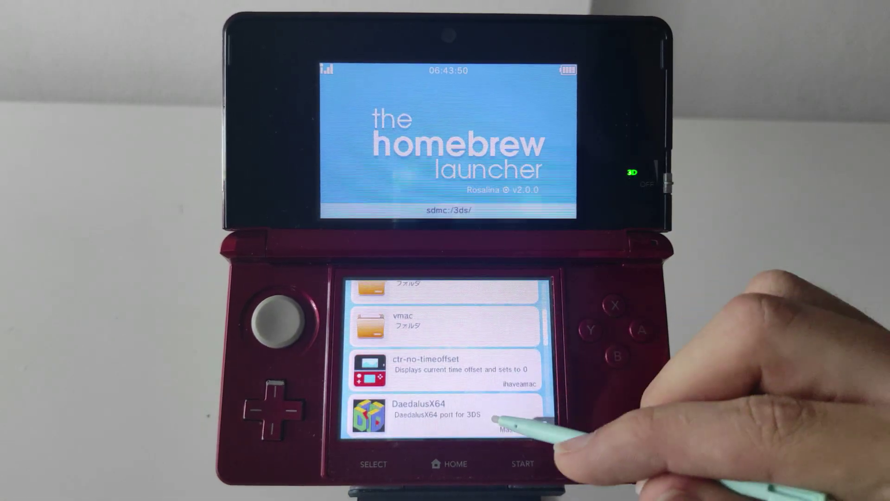
left_click_drag(495, 419, 512, 353)
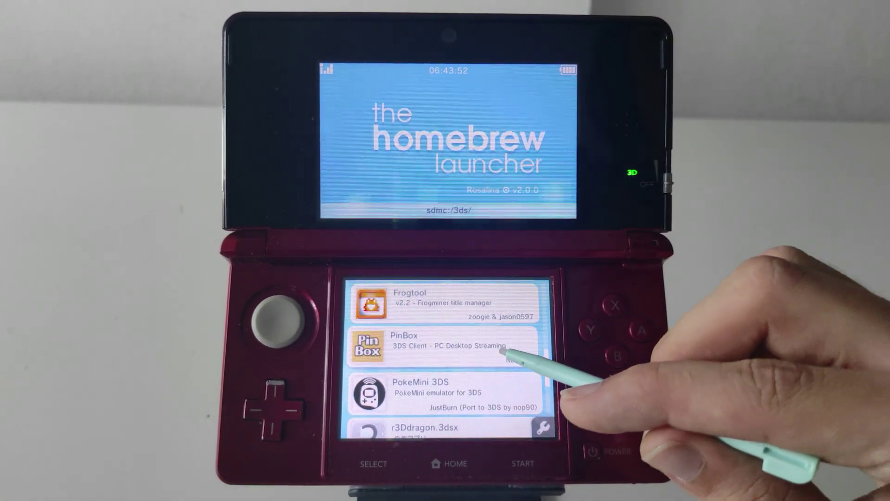
left_click(501, 352)
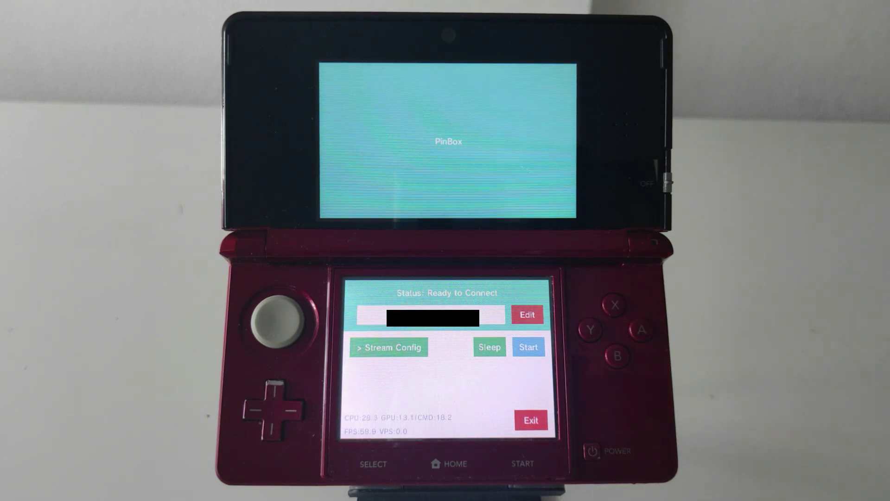
left_click(529, 347)
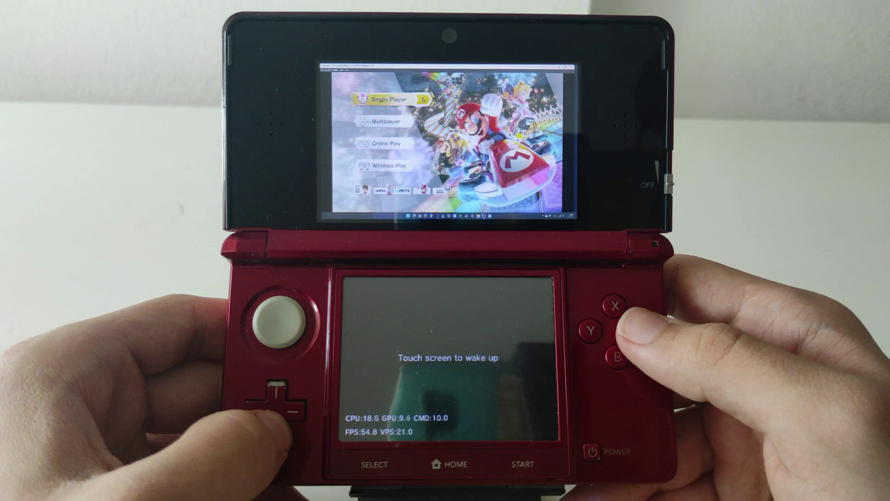
Move Mario Kart 8's main-menu selection among Single Player, Multiplayer and Online Play, ending on Multiplayer.
key("Down")
key("Down")
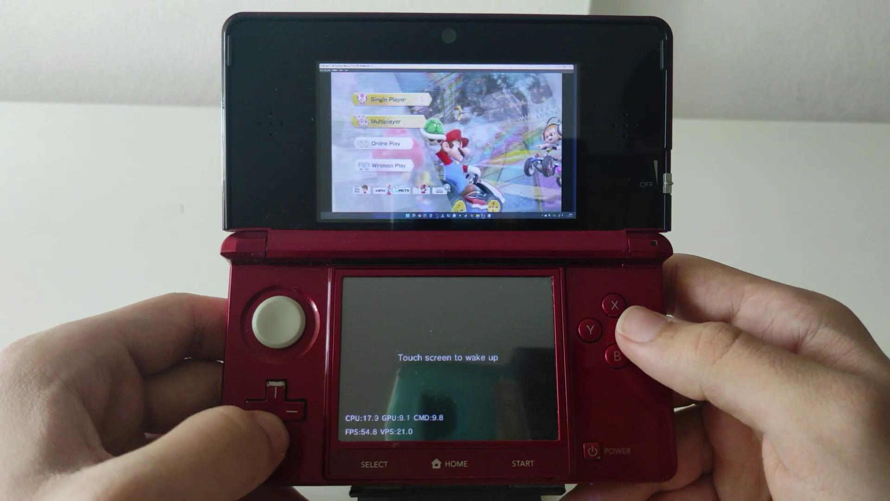
key("Up")
key("Up")
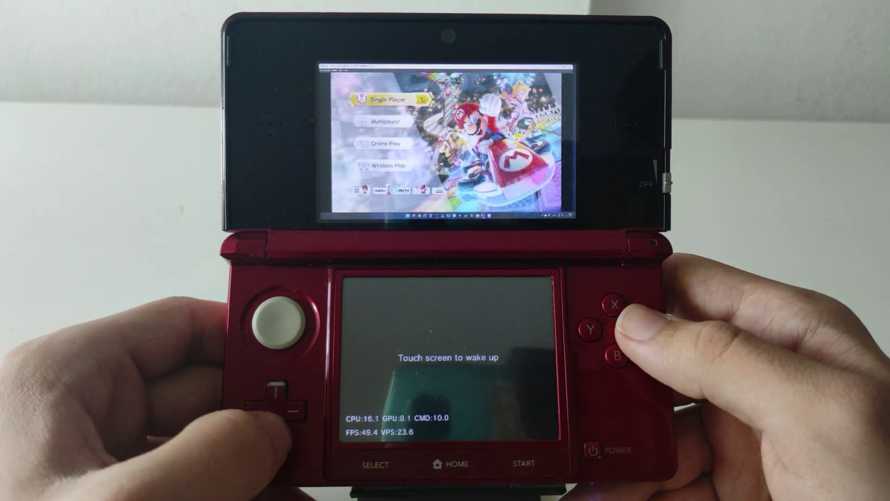
key("Down")
key("Down")
key("Up")
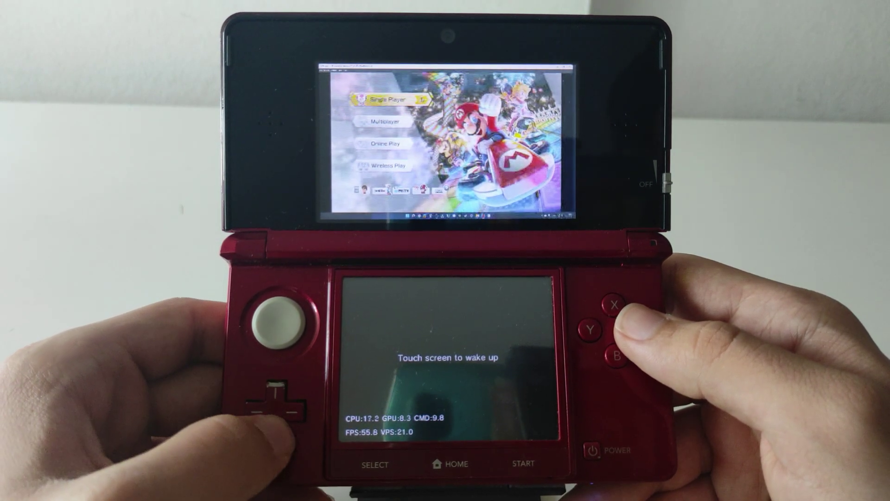
key("Down")
key("Up")
key("Up")
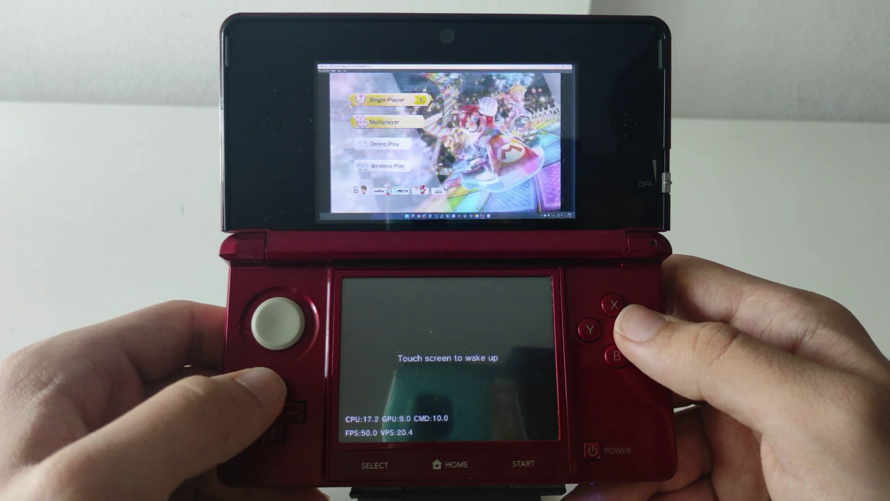
key("Down")
key("Down")
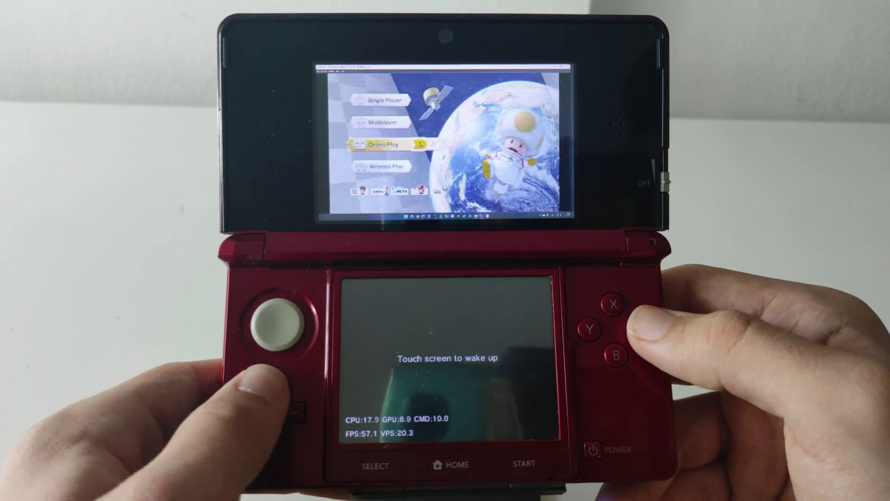
key("Up")
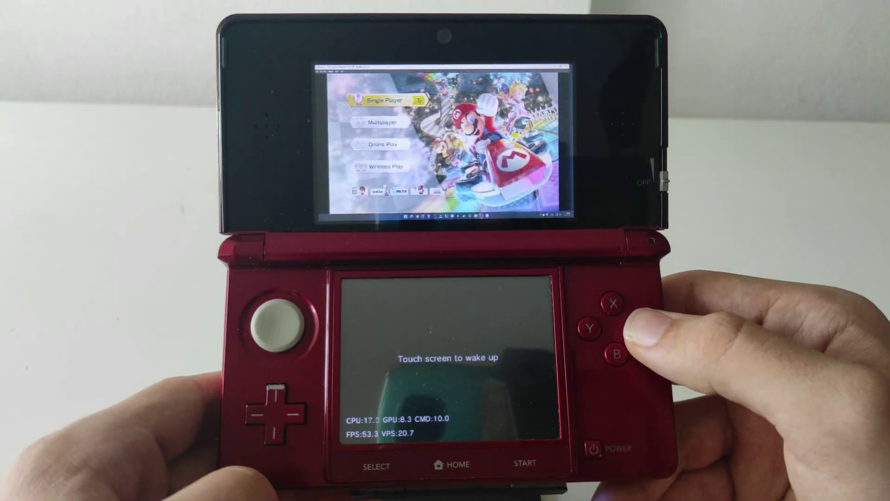